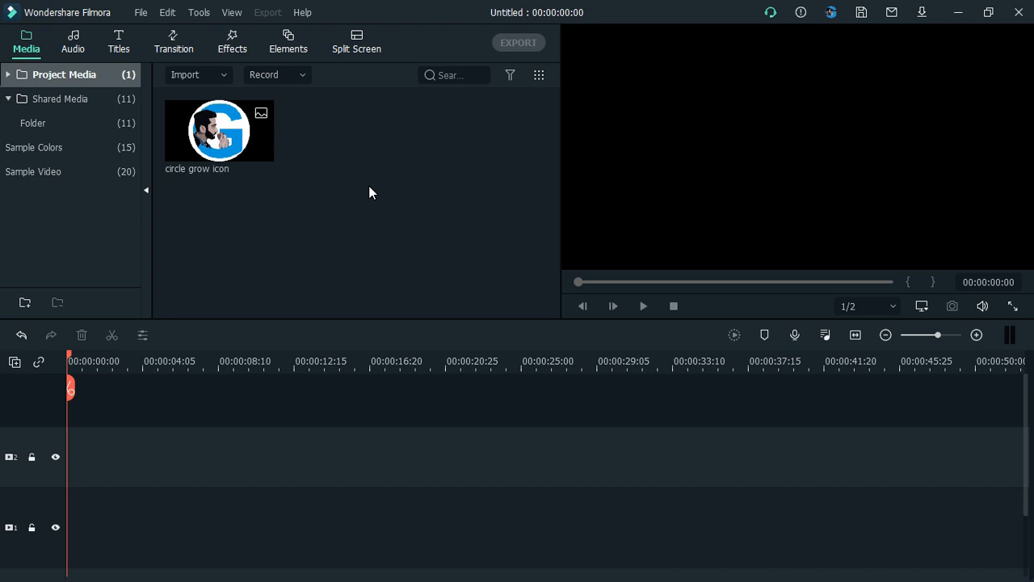
- Add the circle grow icon image to the timeline and extend its clip to about 17 seconds
mouse_move(214, 139)
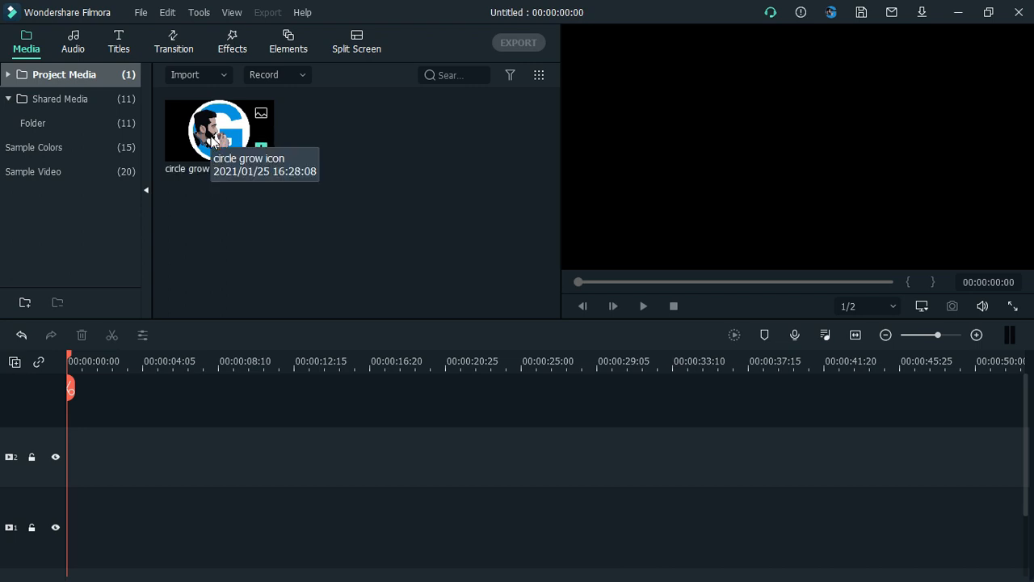
left_click(259, 152)
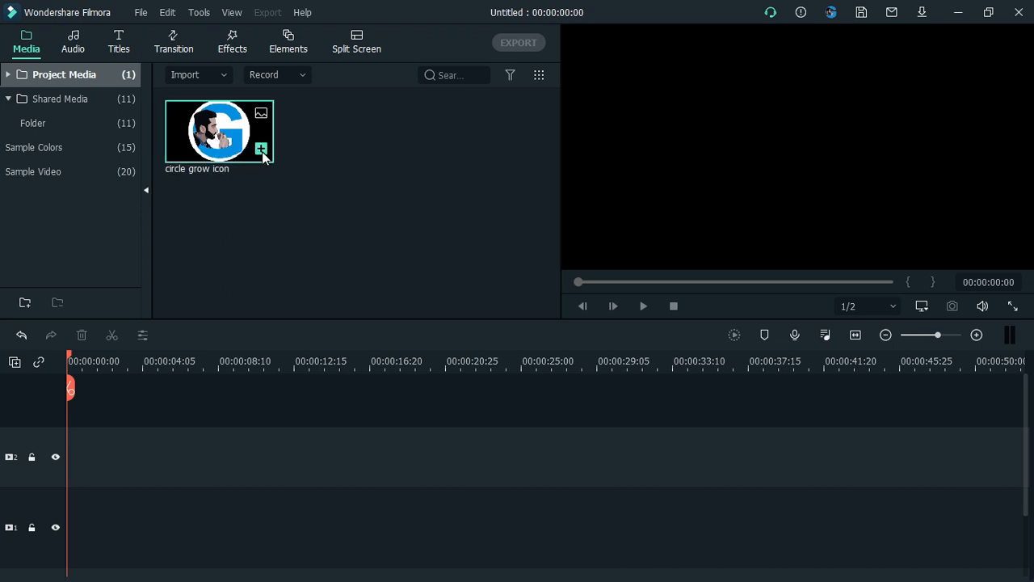
left_click(261, 149)
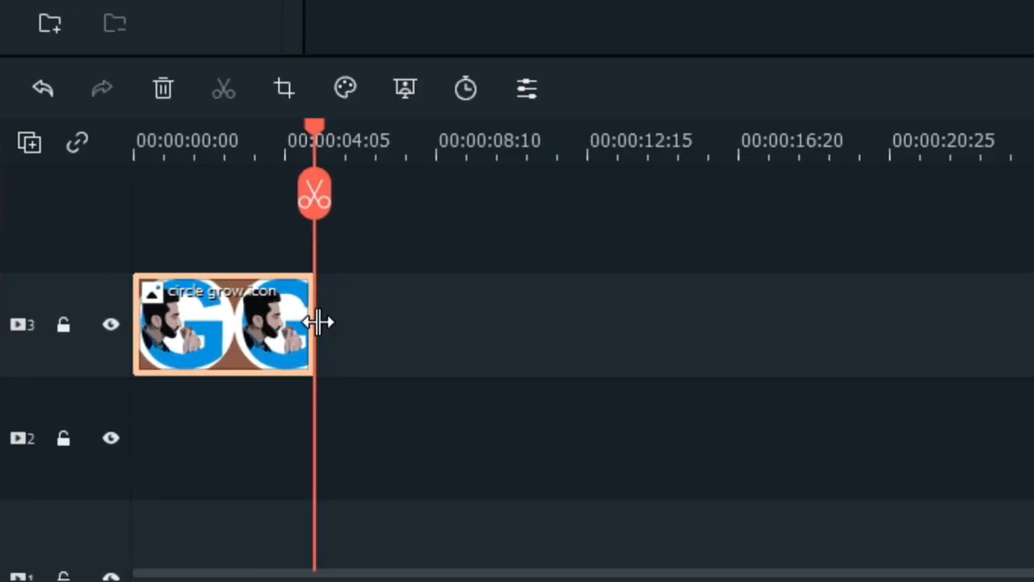
left_click_drag(157, 452, 399, 442)
left_click_drag(798, 302, 769, 299)
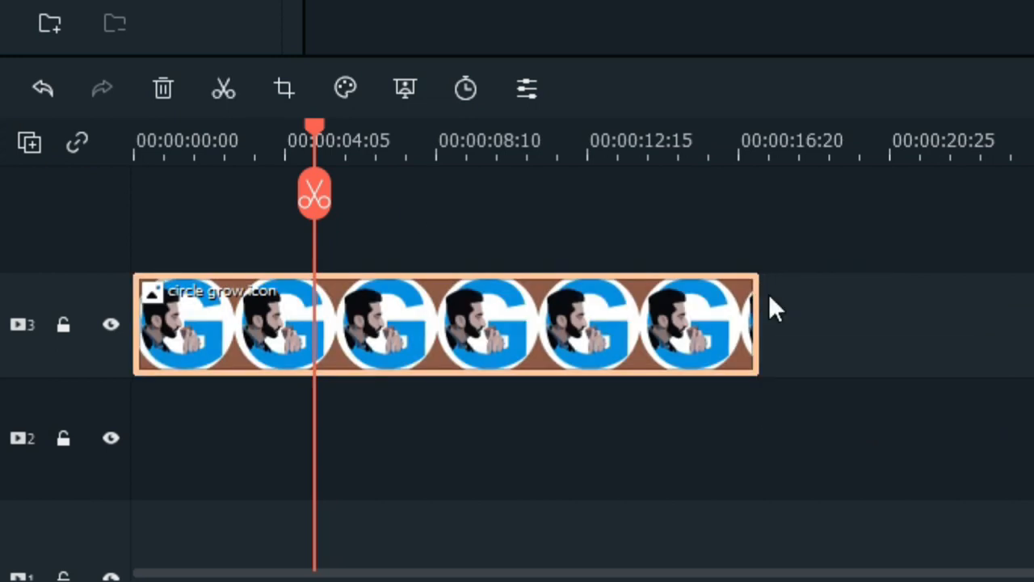
- Open the image clip's custom animation settings and add a keyframe at 00:00:01:23
double_click(450, 338)
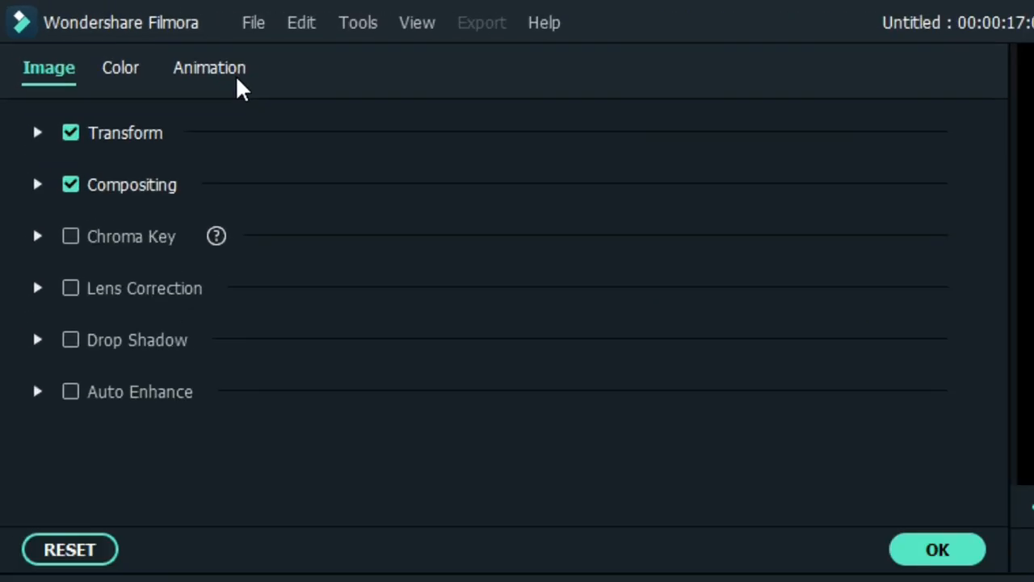
left_click(238, 81)
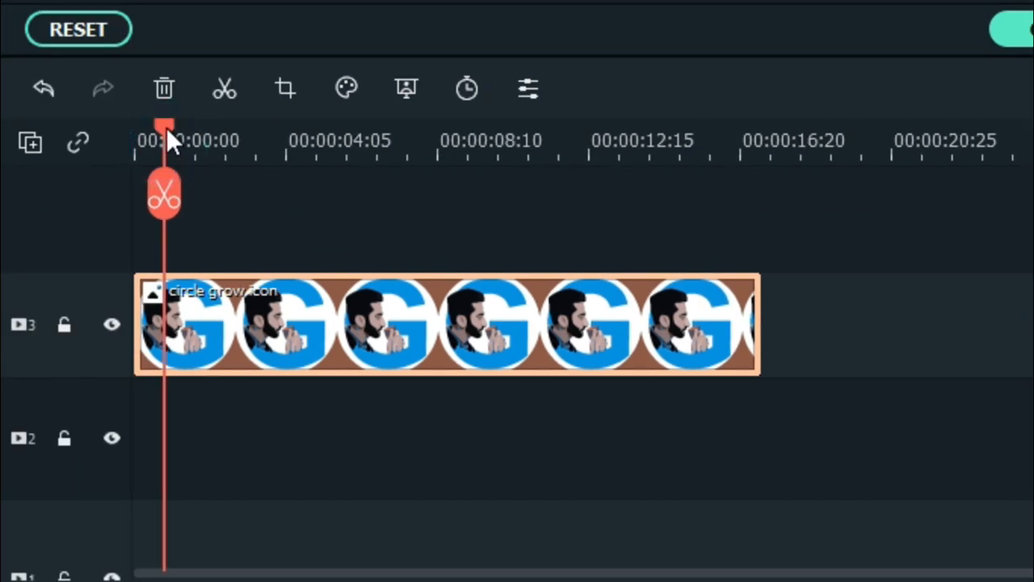
left_click_drag(166, 127, 200, 151)
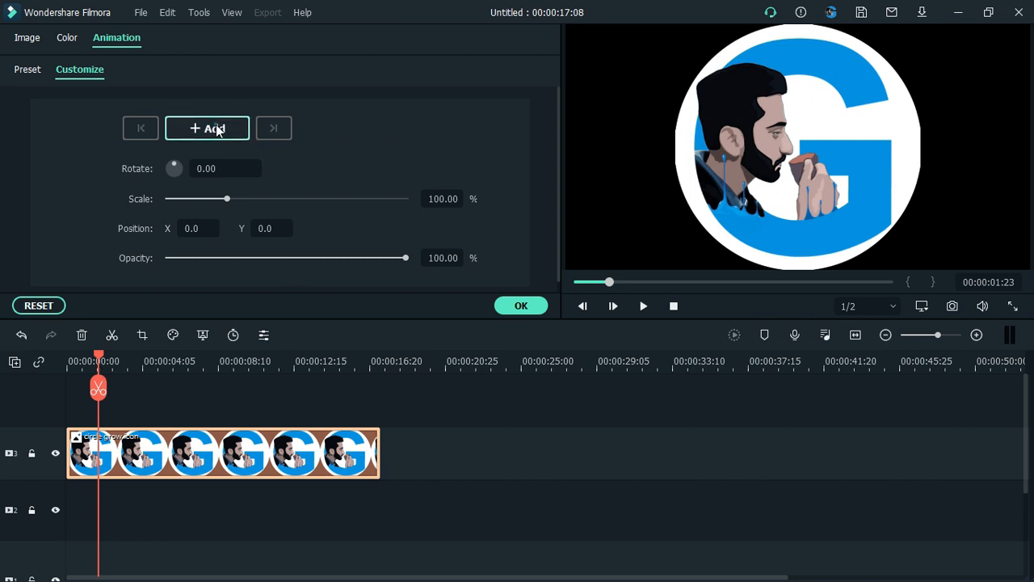
left_click(217, 125)
- At 00:00:02:18, shrink the logo to about 20.68% and move it to the frame's lower-left corner, about X -272.5, Y -127.5
key("Right")
key("Right")
key("Right")
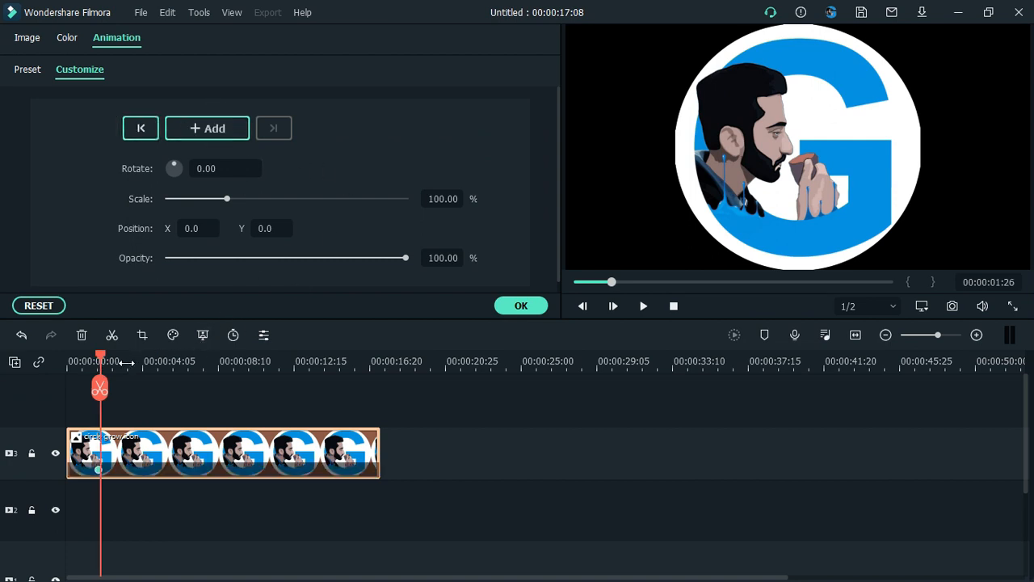
left_click_drag(121, 362, 113, 361)
left_click(813, 112)
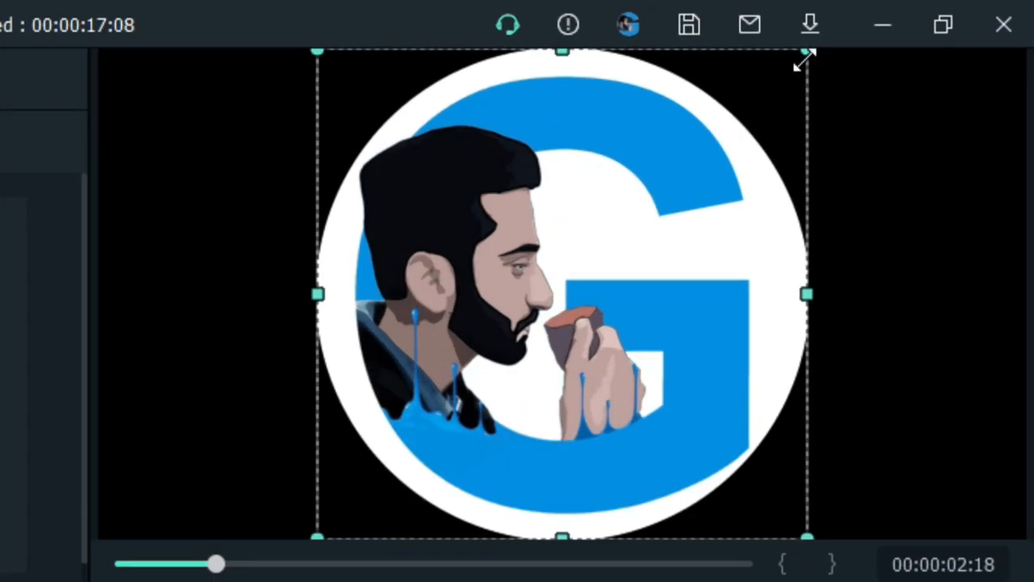
left_click_drag(806, 58, 402, 454)
left_click_drag(369, 497, 144, 485)
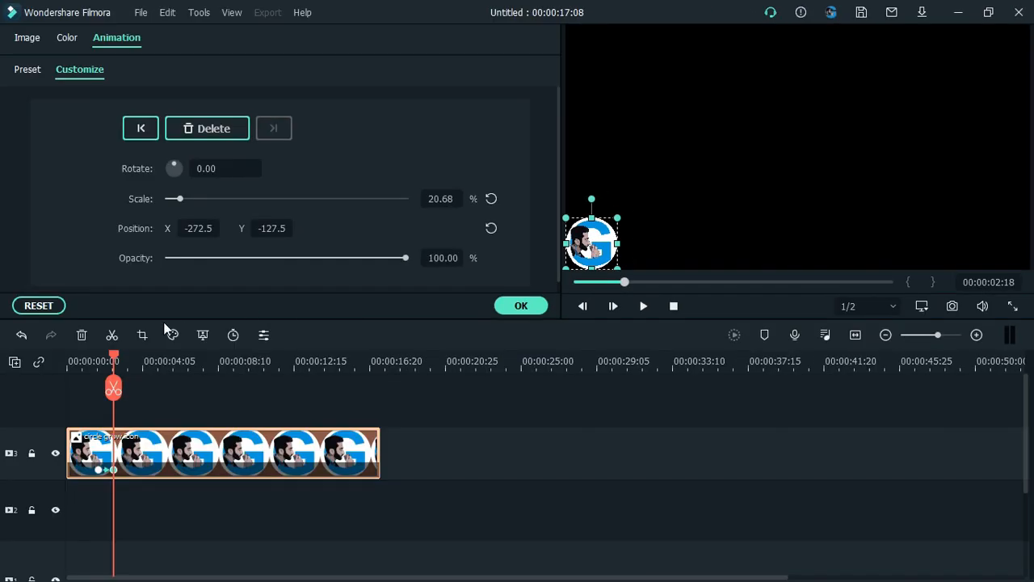
- Play the clip from near its start to preview the logo shrinking into the corner
left_click(80, 360)
key("space")
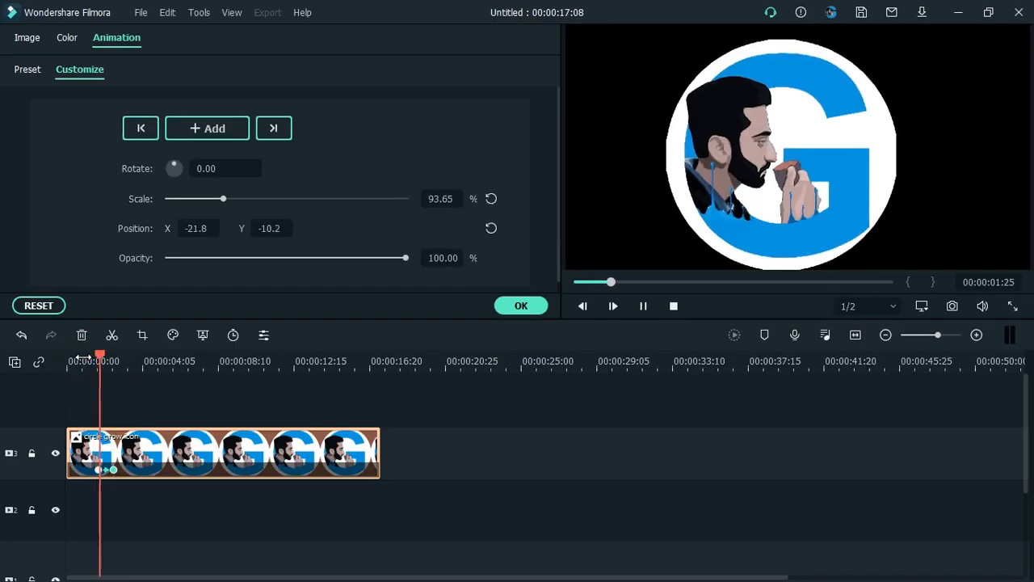
key("space")
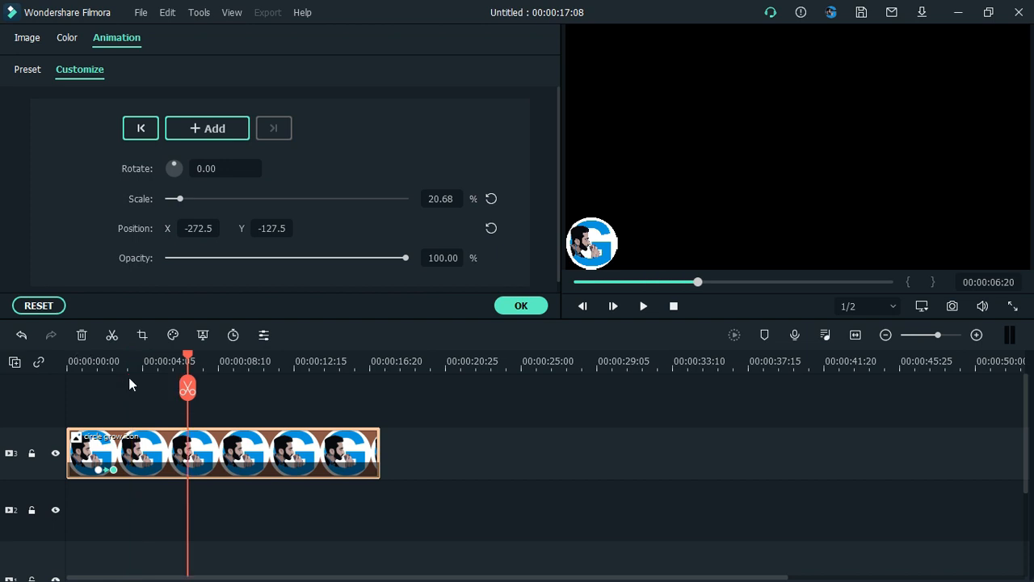
- Try to animate the logo to the frame's lower-right corner at 00:00:05:12, about X 272.5, Y -128.5
left_click(134, 370)
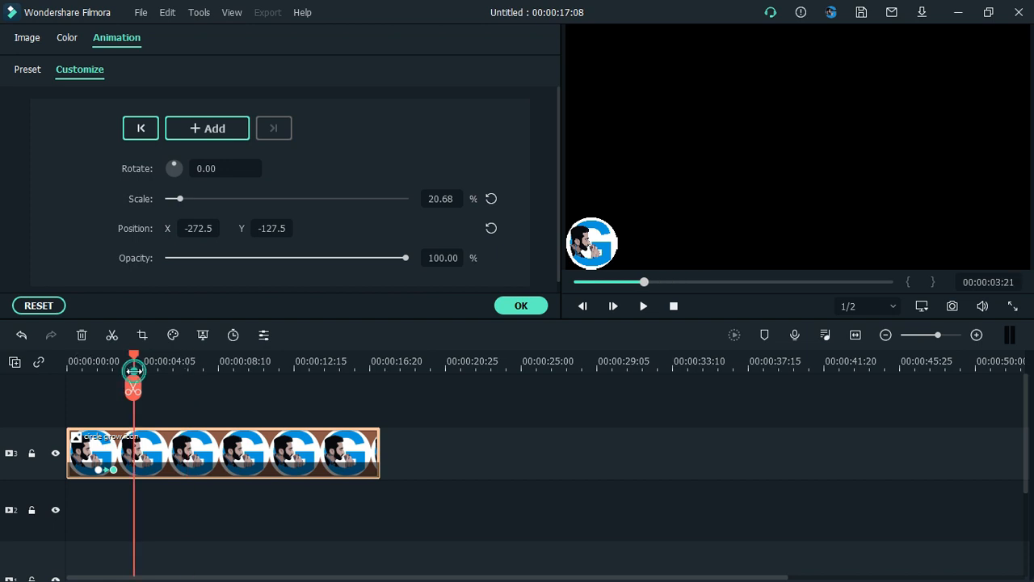
left_click(606, 242)
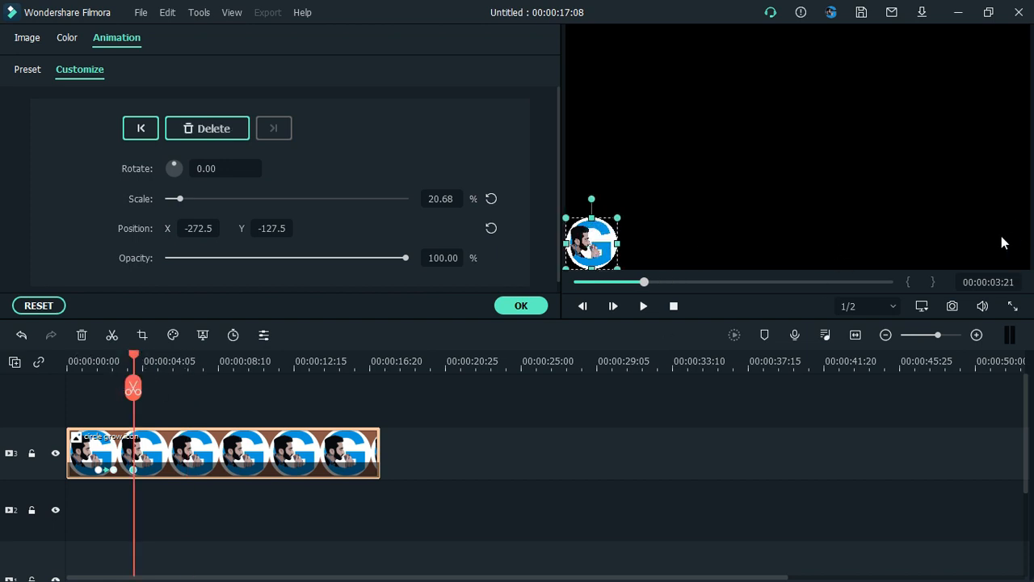
left_click_drag(134, 357, 165, 355)
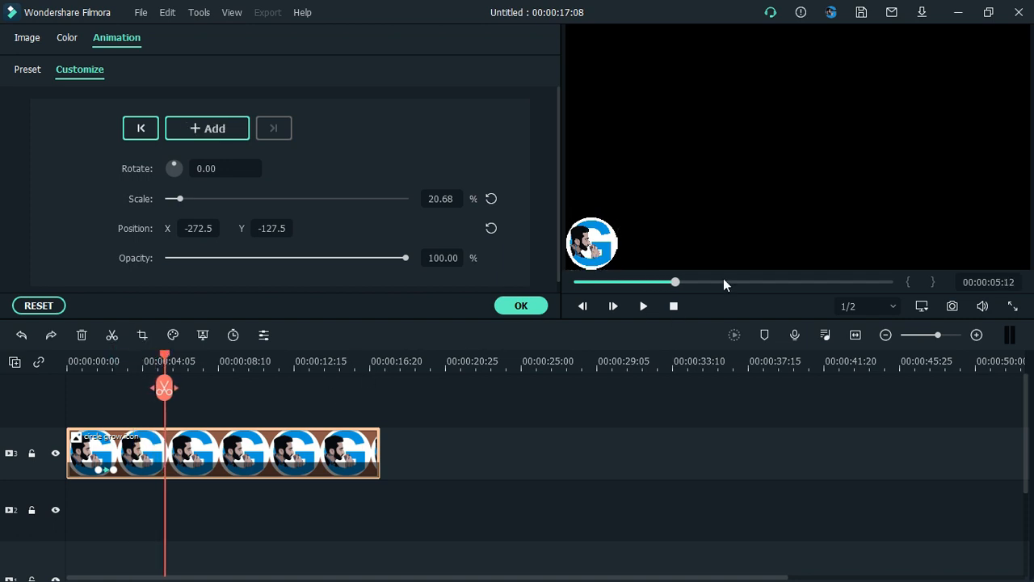
left_click_drag(586, 242, 992, 244)
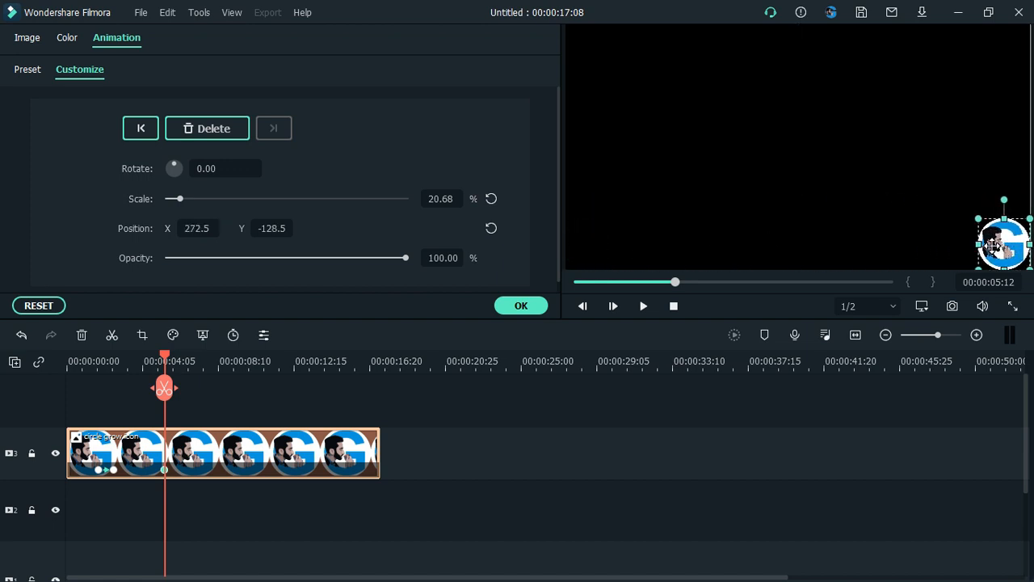
- Play the clip from near its start to check the logo's slide across the frame
left_click(82, 365)
key("space")
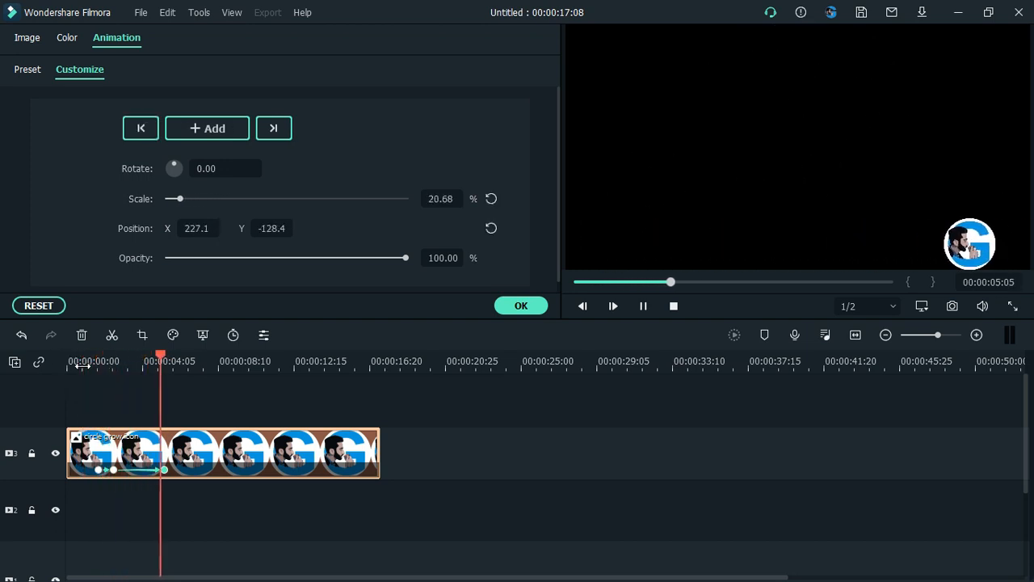
key("space")
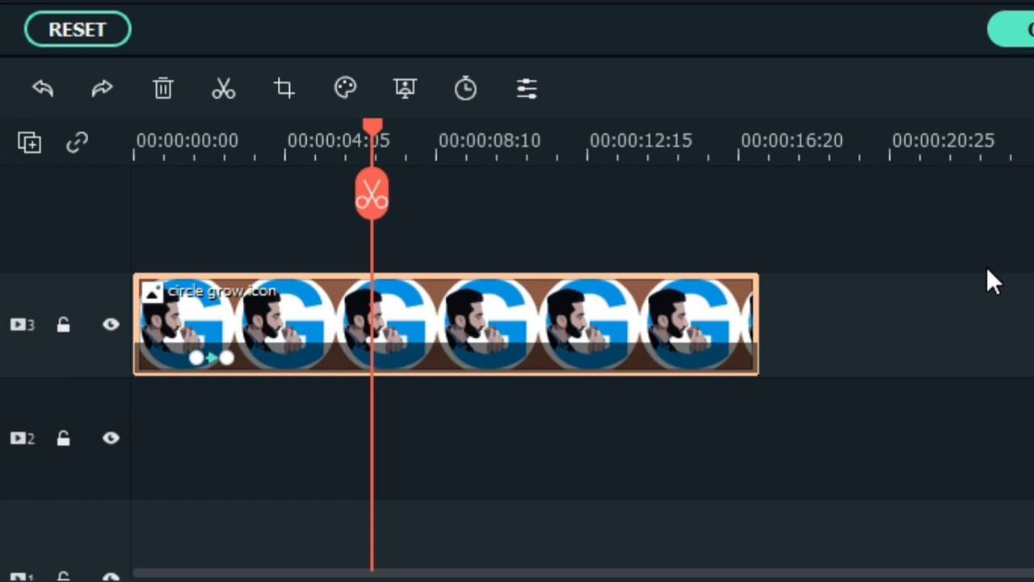
- Add a holding keyframe at 00:00:04:26 and move the logo to the lower-right corner at 00:00:07:05, about X 261.5, Y -127.5
left_click(308, 153)
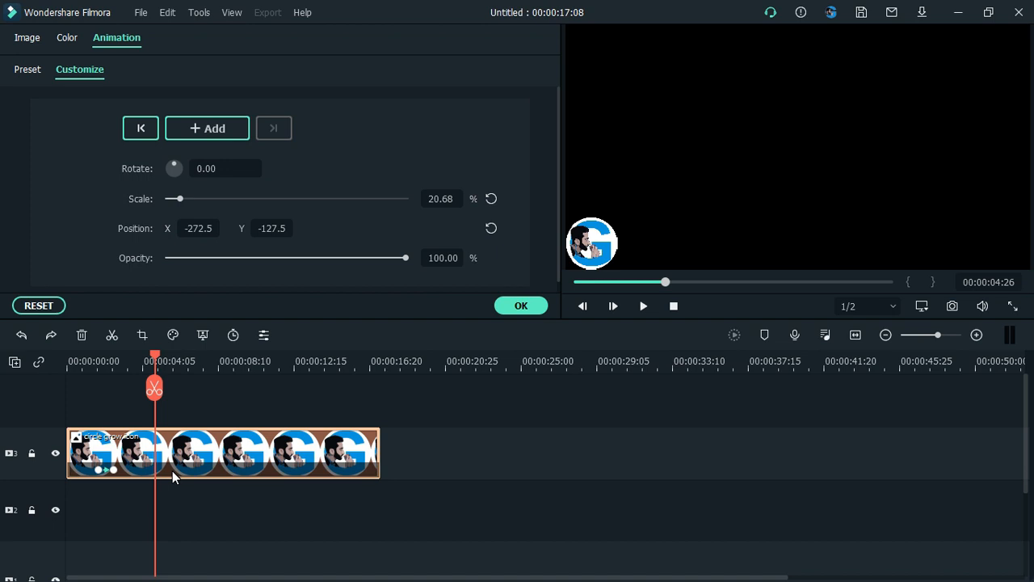
left_click(212, 129)
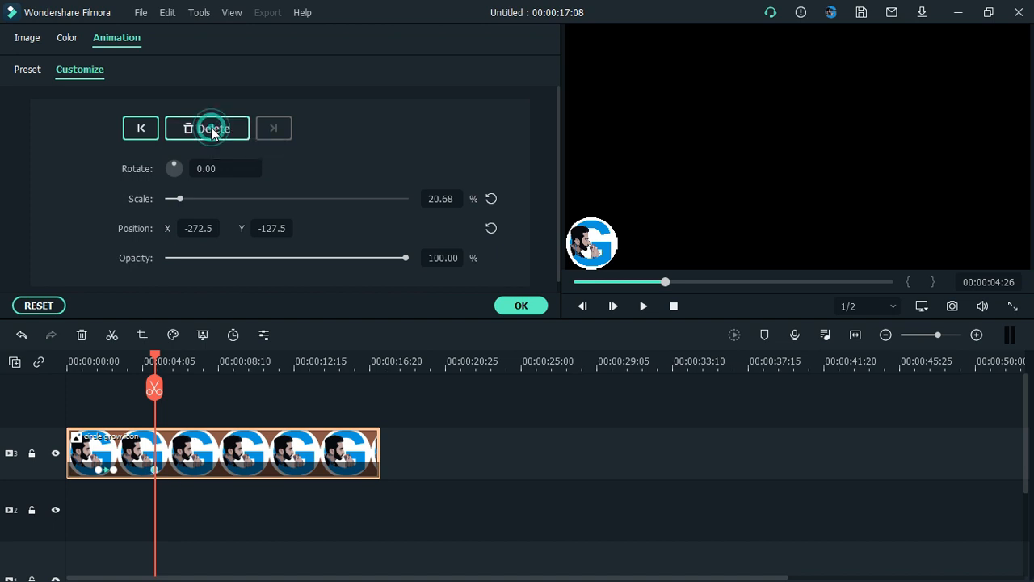
left_click(197, 362)
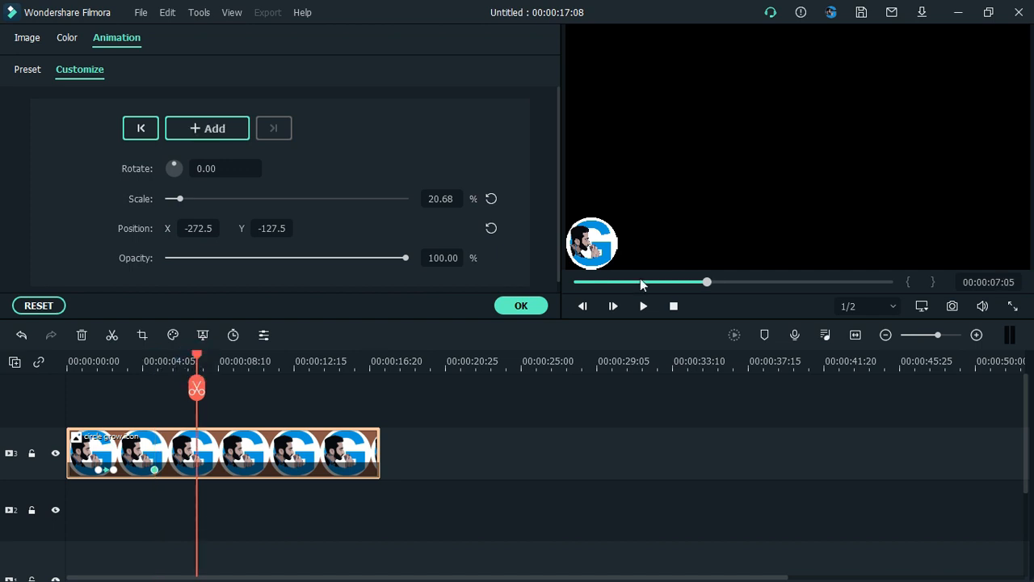
left_click_drag(594, 247, 1000, 240)
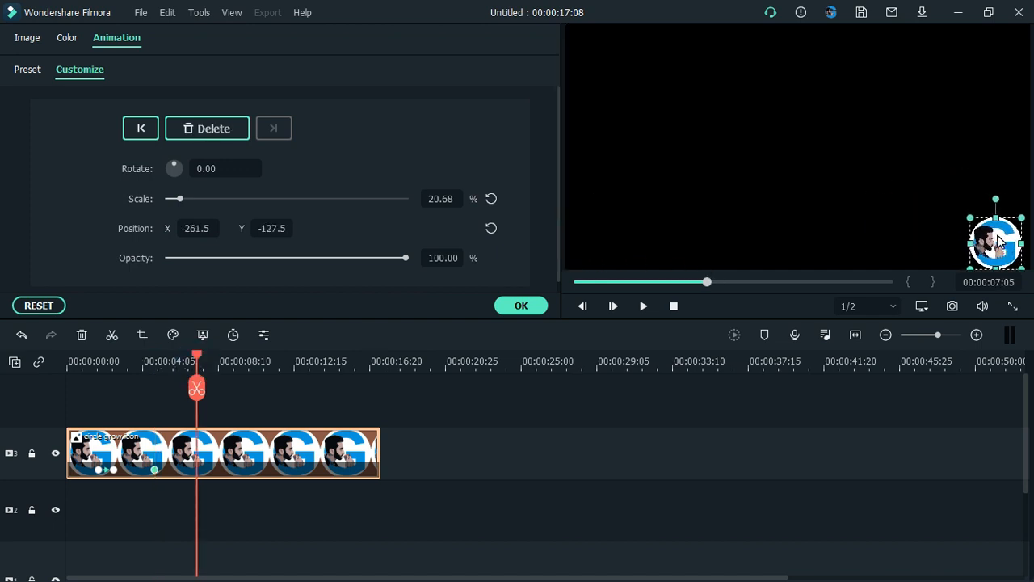
left_click(89, 369)
key("space")
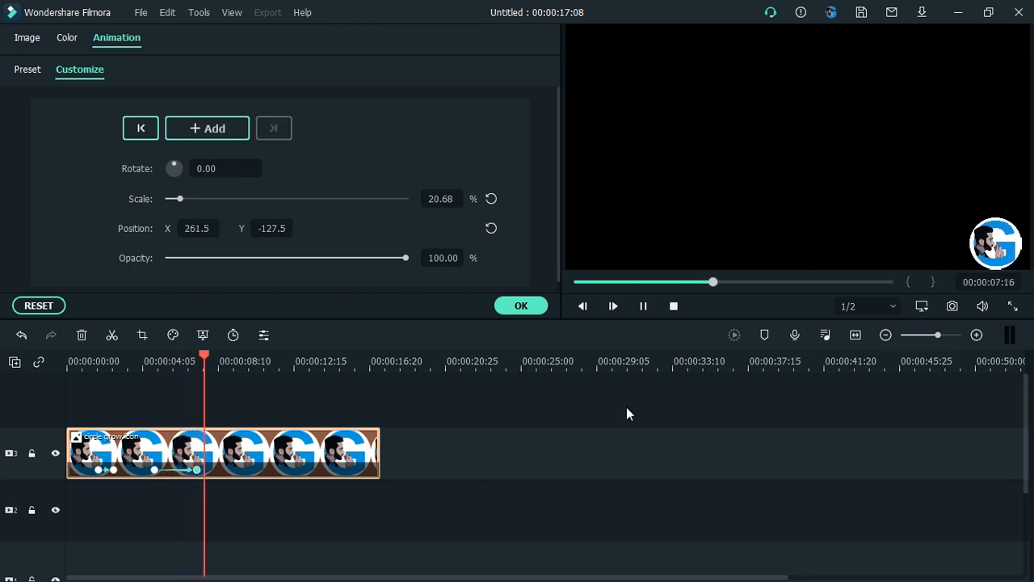
- Keyframe the logo to the upper-left corner, about X -272.5, Y 128.5, and back to the lower-left at 00:00:15:08, about X -273.5, Y -127.5
left_click_drag(1018, 243, 581, 66)
left_click(344, 361)
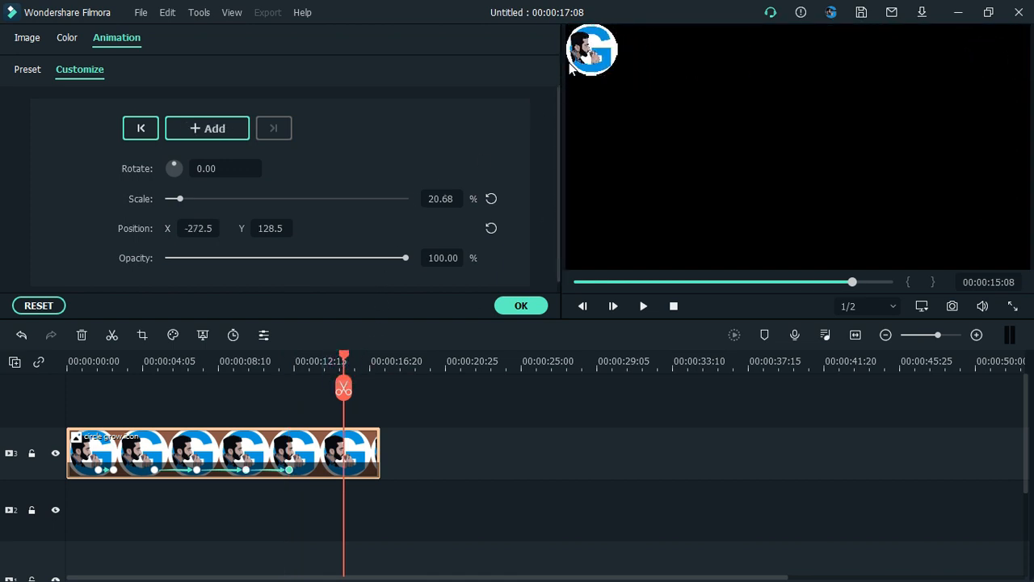
left_click_drag(588, 65, 602, 257)
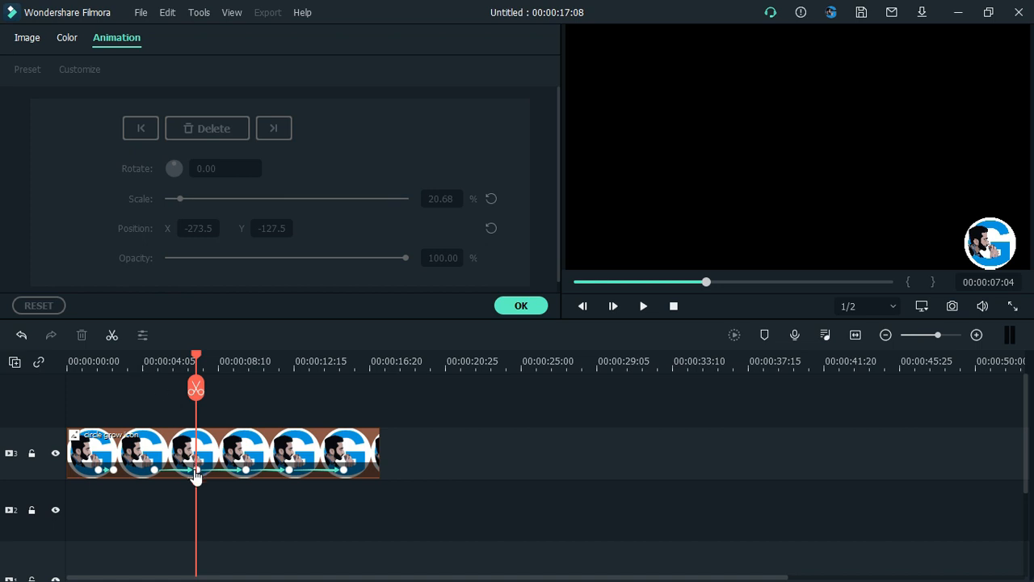
- Shift the logo's corner-to-corner keyframes earlier on the clip so they sit closer together and the motion runs faster
left_click(156, 368)
left_click_drag(196, 471, 175, 471)
mouse_move(246, 471)
left_mouse_down()
mouse_move(290, 476)
mouse_move(232, 471)
left_mouse_up()
left_click_drag(344, 471, 227, 471)
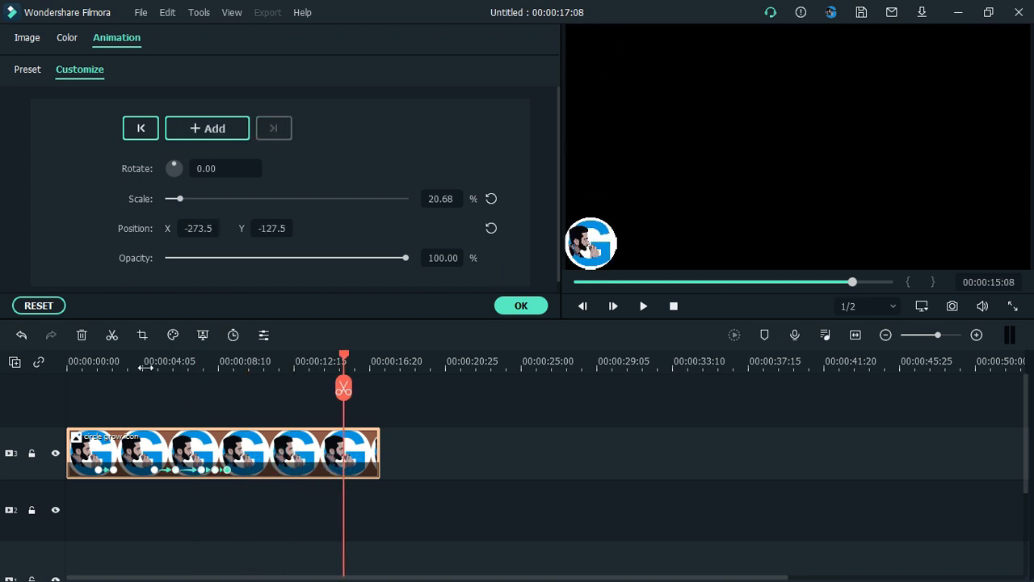
- Play the clip from about 00:00:04:05 to preview the logo's faster movement around the frame's corners
left_click(145, 366)
key("space")
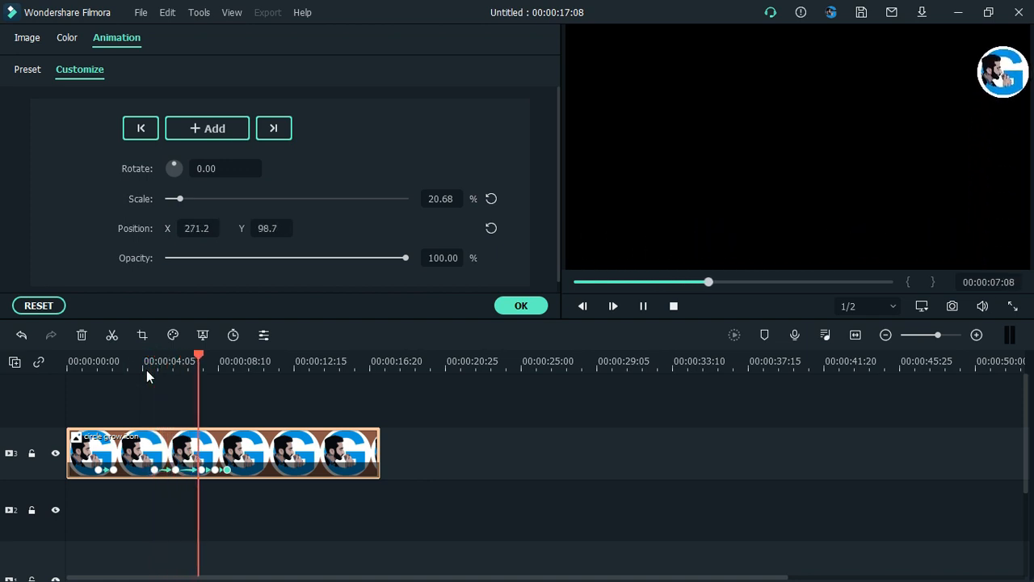
key("space")
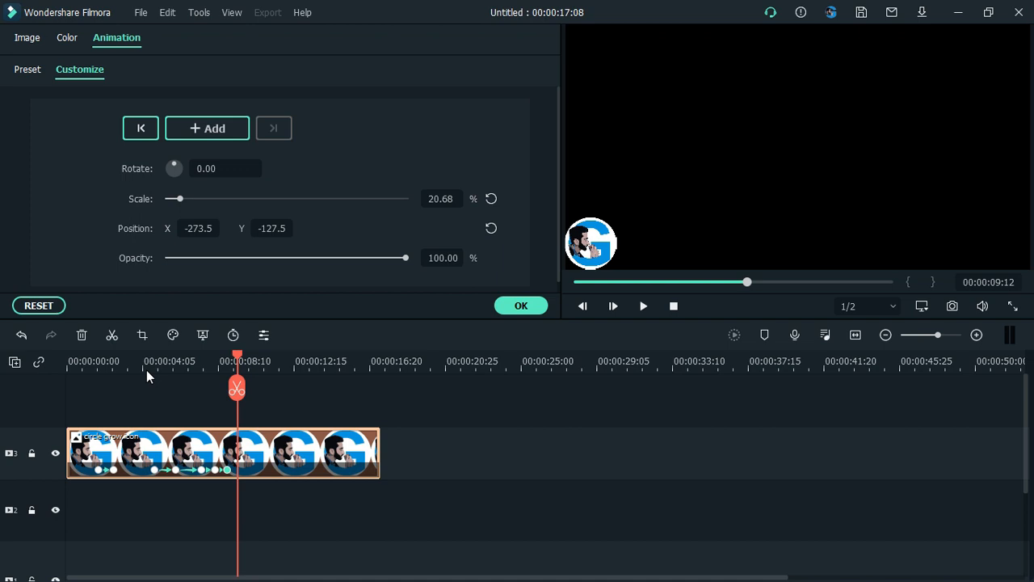
- Replace the logo clip on video track 3 with the Corvette - 35266 video
left_click(516, 309)
key("Delete")
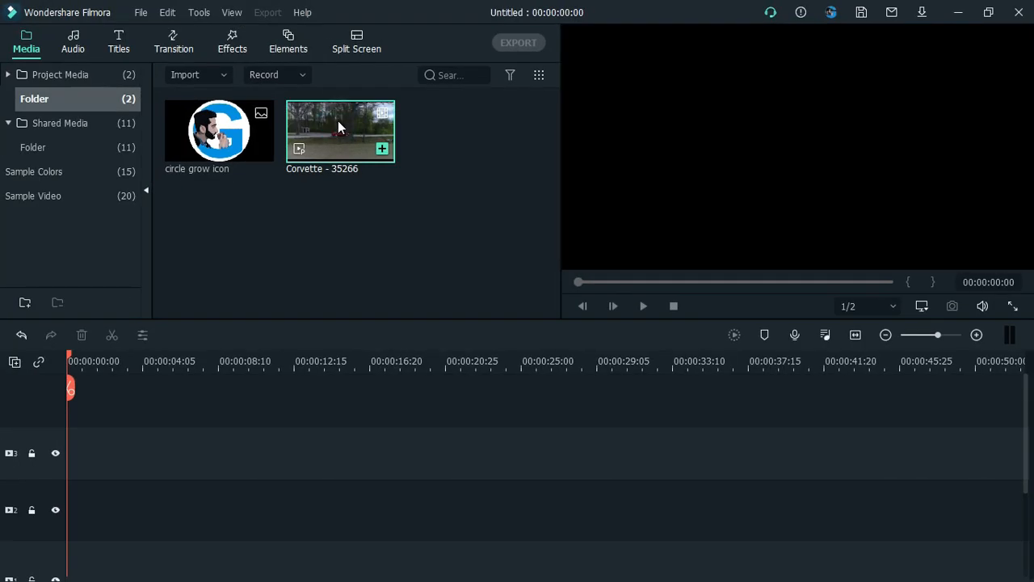
left_click_drag(338, 121, 77, 438)
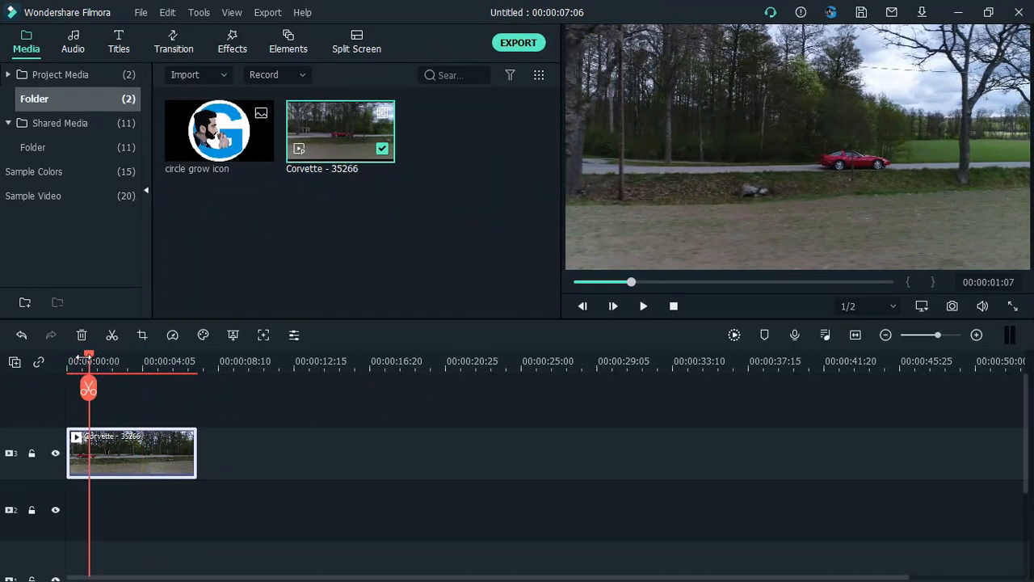
- Add an animation keyframe to the Corvette clip at 00:00:02:26 and scale the clip to about 285.35% at 00:00:03:15
left_click(119, 369)
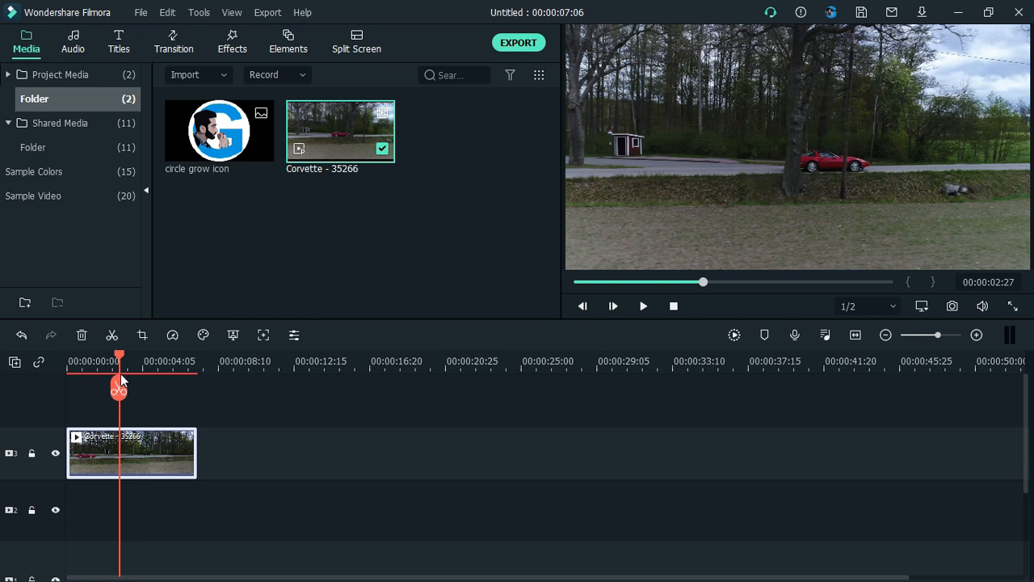
double_click(156, 457)
key("ctrl+z")
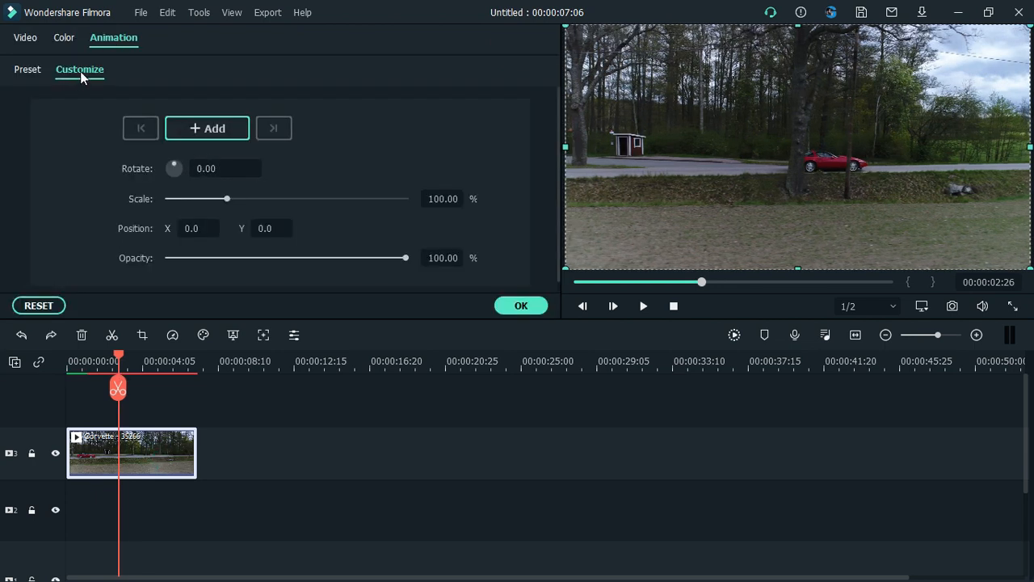
left_click(206, 127)
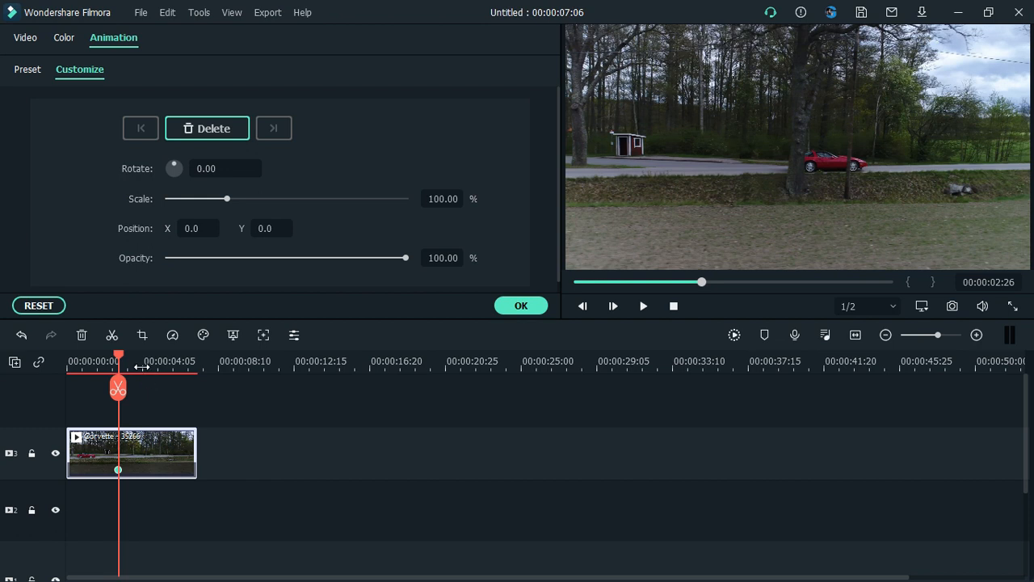
left_click_drag(136, 367, 130, 367)
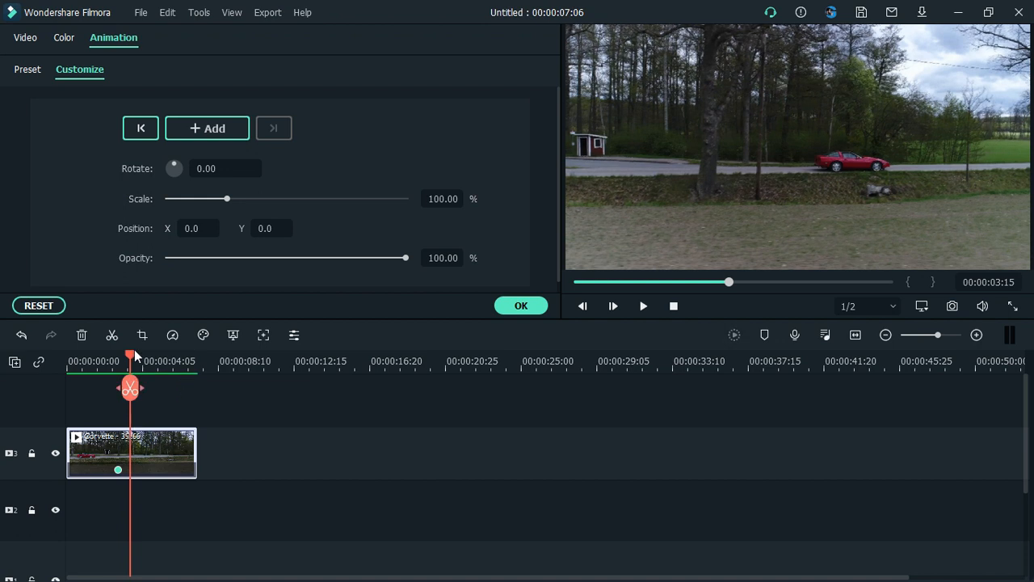
left_click_drag(227, 199, 337, 202)
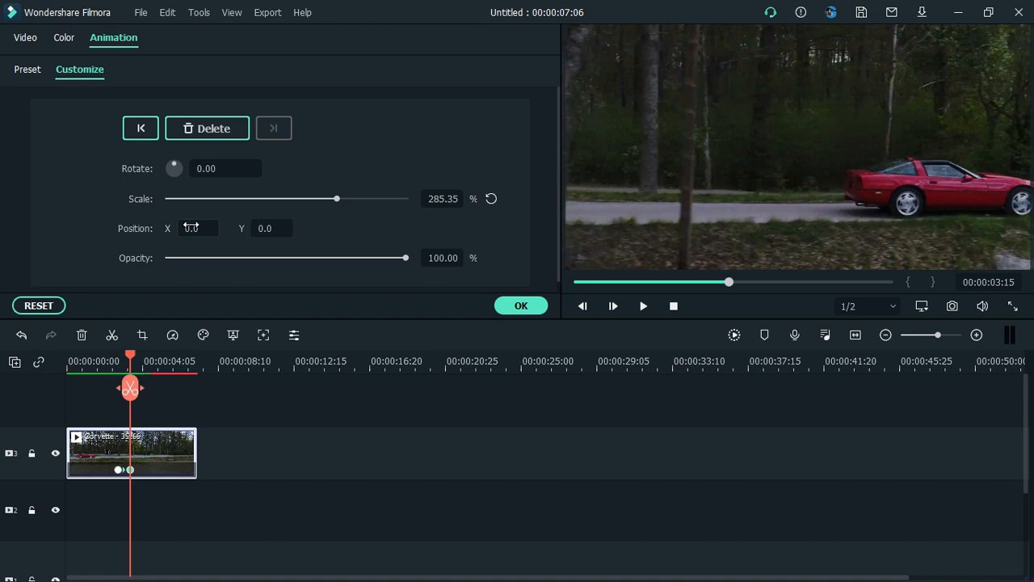
- Shift the zoomed Corvette clip horizontally to X -186.0 at the 00:00:03:15 keyframe and play back the zoom
left_click_drag(199, 227, 3, 227)
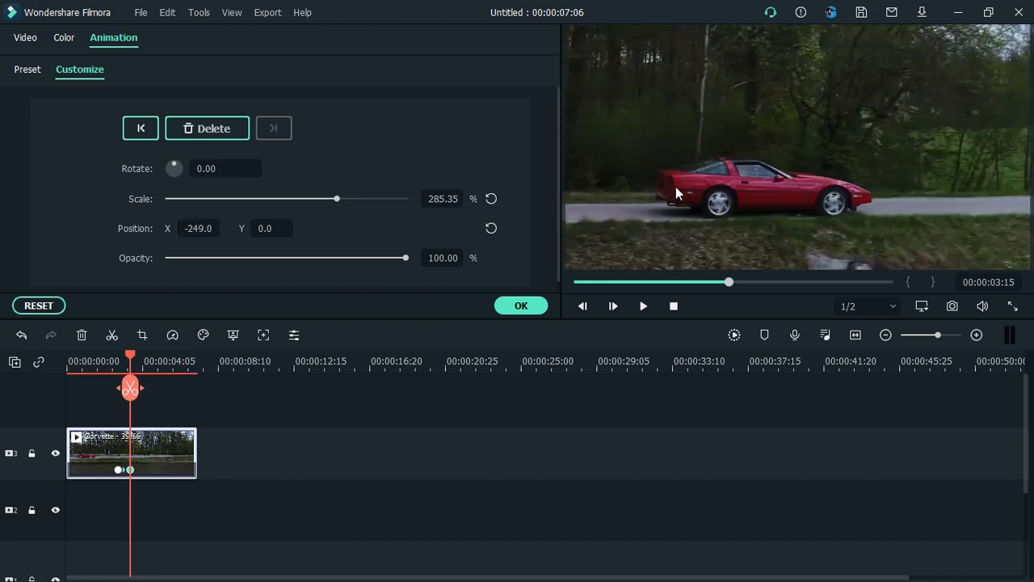
left_click_drag(663, 194, 698, 191)
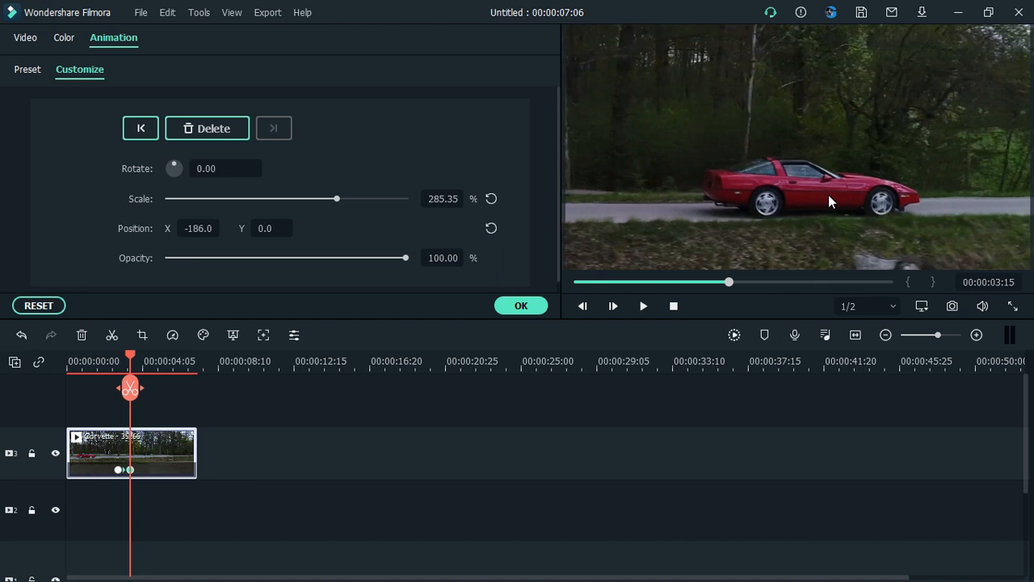
left_click(109, 364)
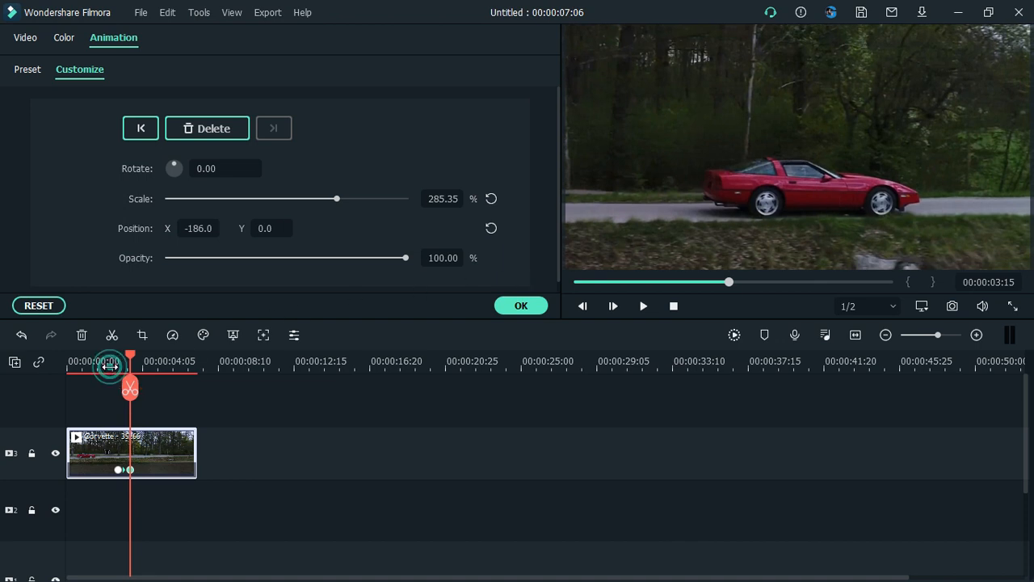
key("space")
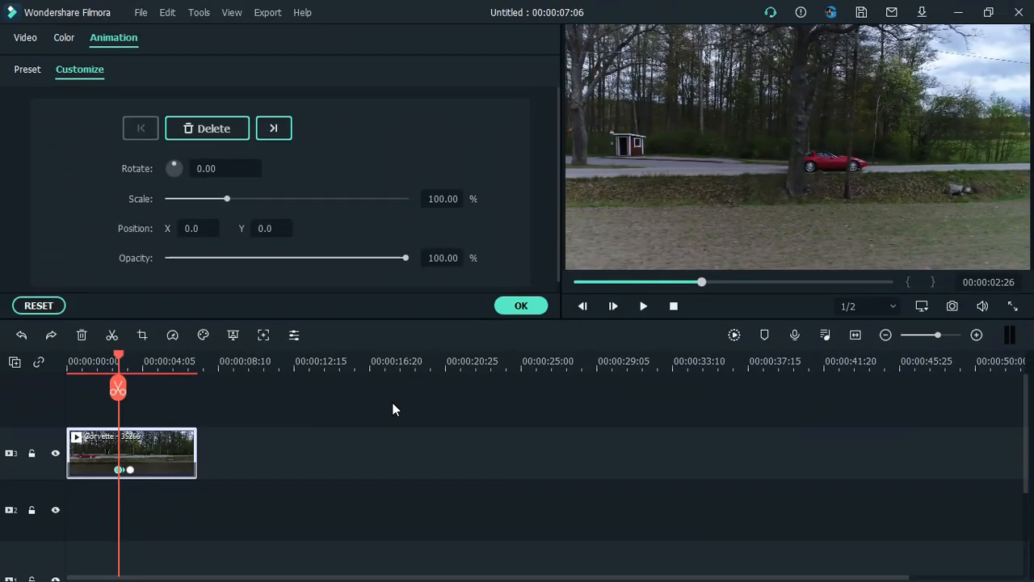
- Undo the Corvette clip's zoom keyframes, play the clip from its beginning, and return the playhead to 00:00:00:00
key("ctrl+z")
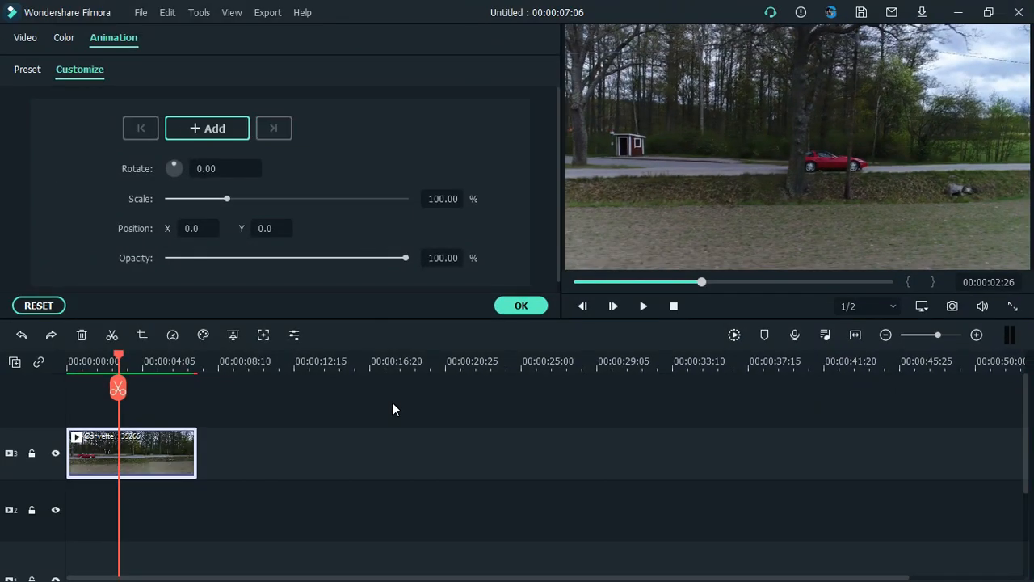
left_click(69, 361)
left_click(72, 364)
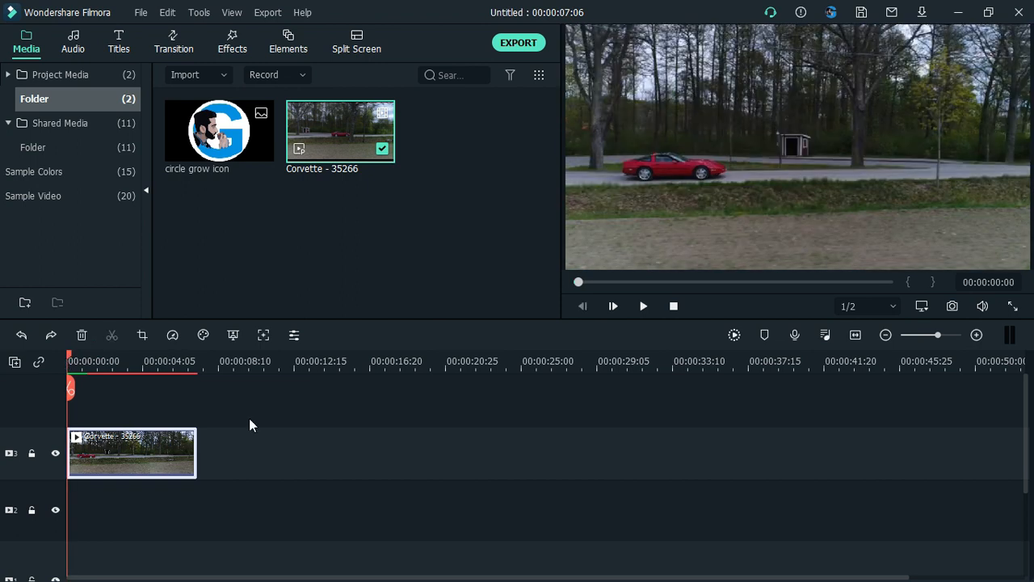
key("space")
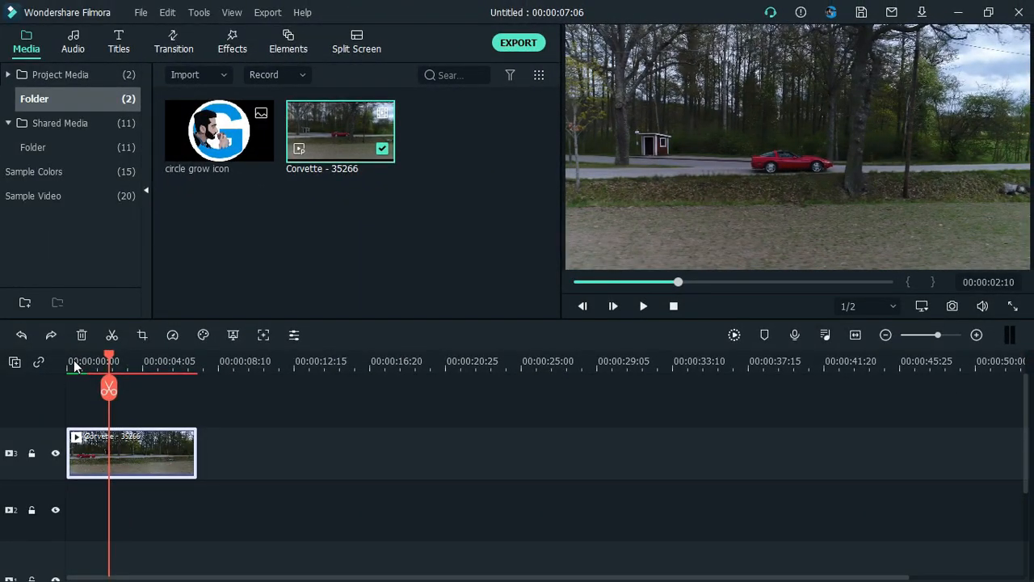
left_click(73, 364)
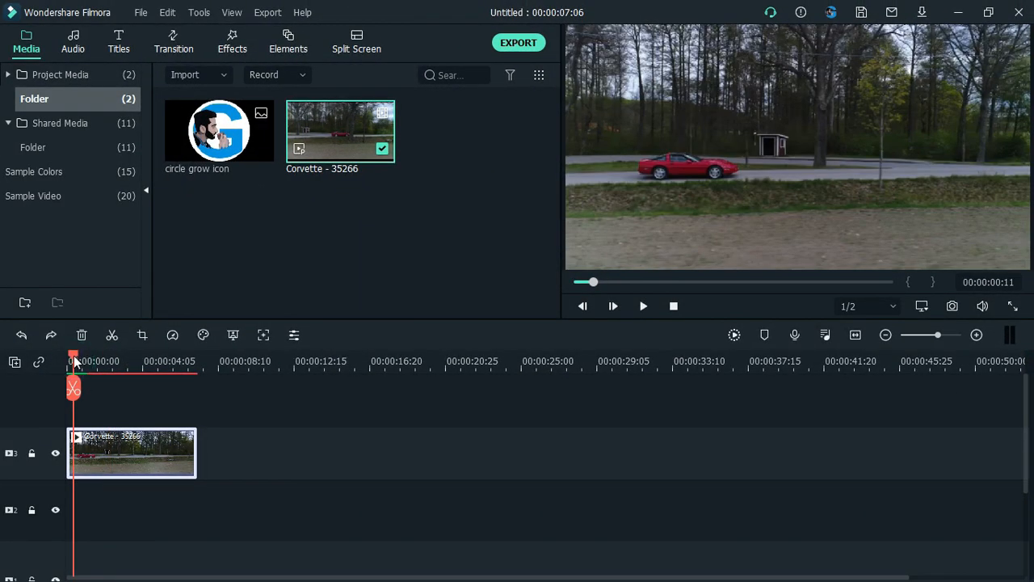
left_click_drag(74, 361, 62, 362)
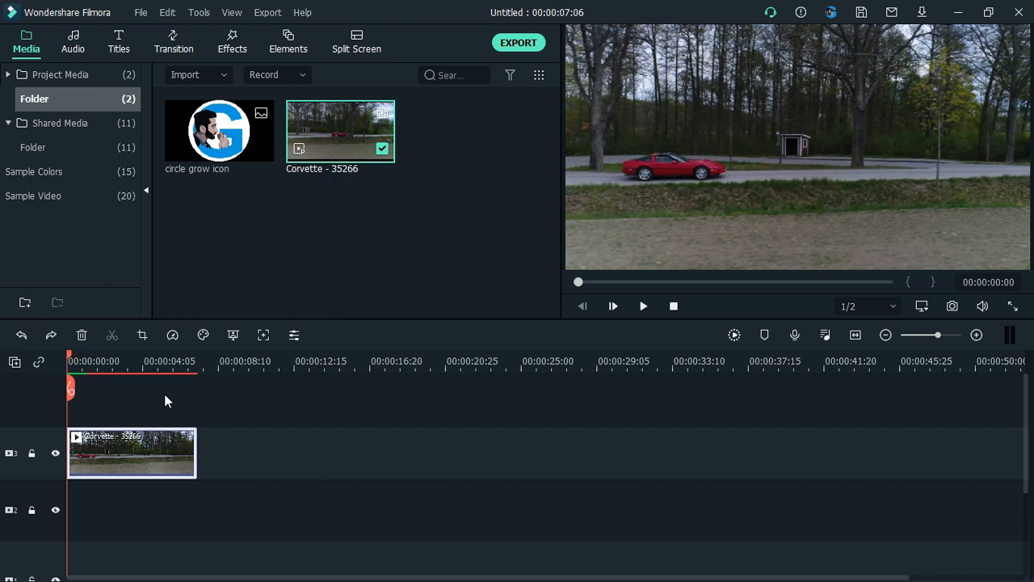
- Add an animation keyframe at the Corvette clip's start, then at 00:00:00:13 scale it to about 225.48% and shift it right to centre the car
double_click(123, 454)
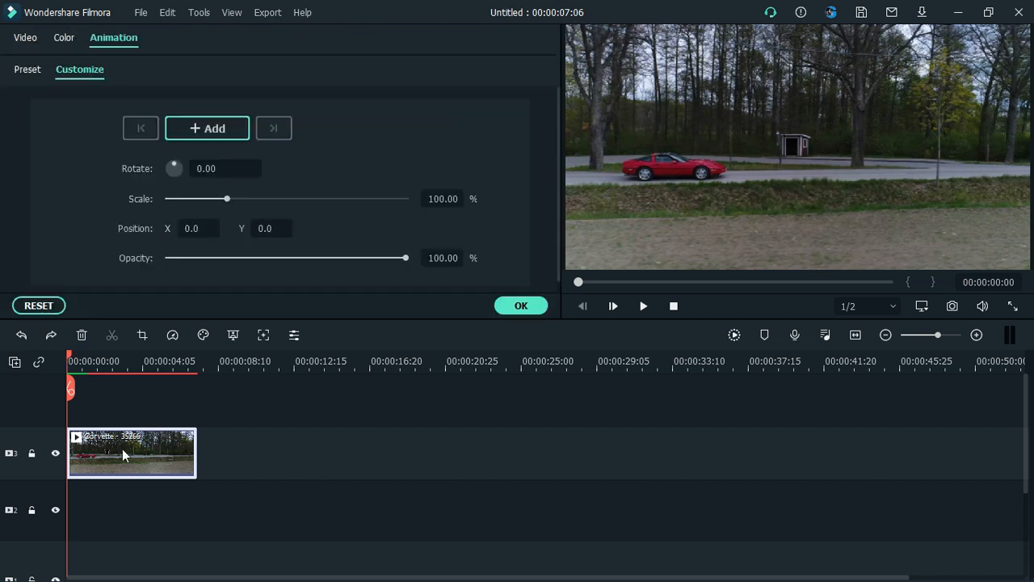
left_click(209, 128)
left_click_drag(70, 361, 73, 361)
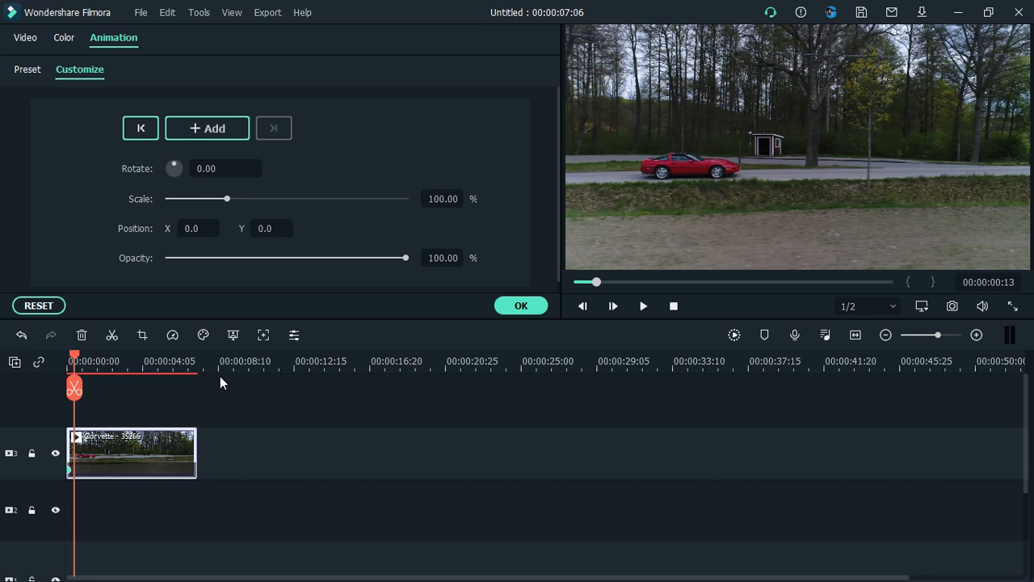
left_click_drag(228, 199, 303, 204)
left_click_drag(629, 202, 839, 202)
- Keep the car centred by moving the Corvette clip to X 40.0 at 00:00:02:02 and X -263.0 at 00:00:04:07
left_click_drag(74, 358, 112, 354)
mouse_move(960, 177)
left_mouse_down()
mouse_move(919, 166)
mouse_move(774, 175)
left_mouse_up()
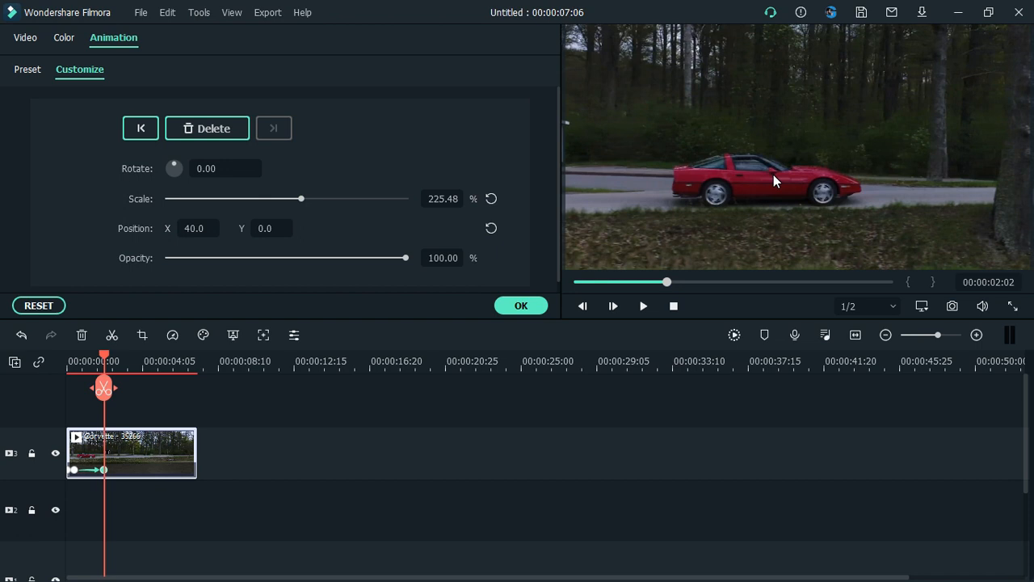
left_click(136, 360)
left_click(144, 360)
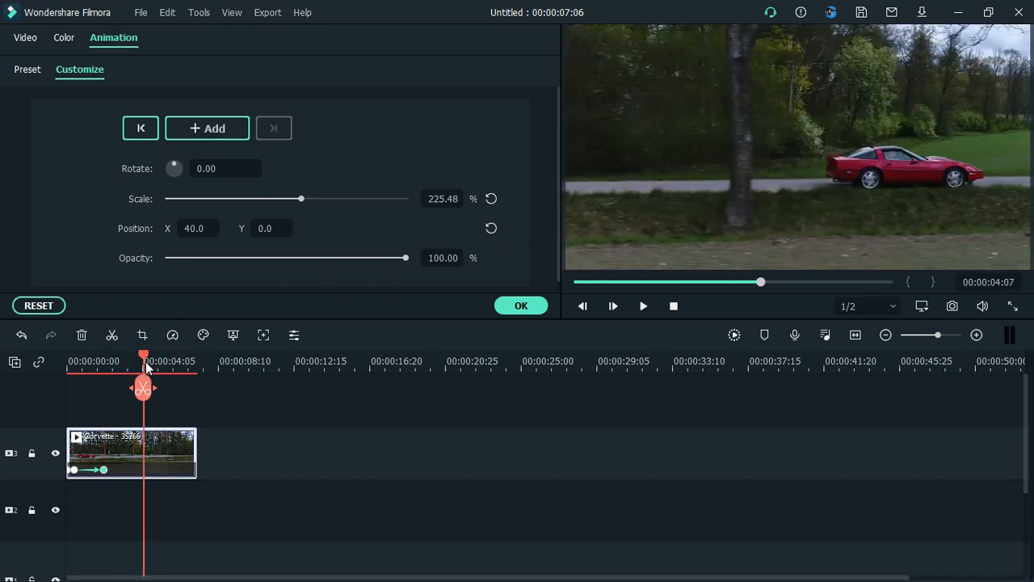
left_click_drag(947, 166, 755, 165)
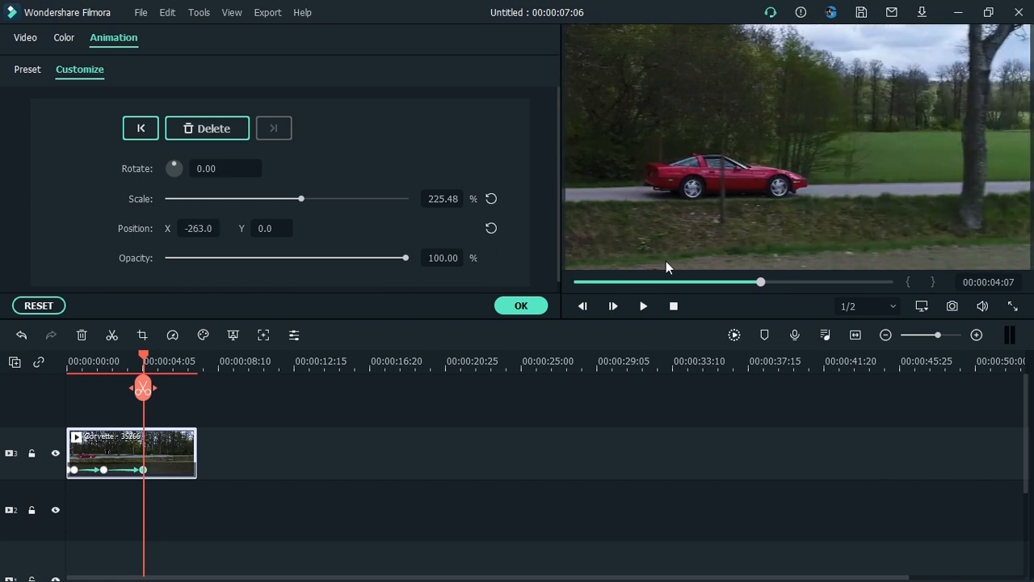
- Play the Corvette clip from its beginning to preview the zoom following the car, stopping at about 00:00:06:15
left_click(87, 357)
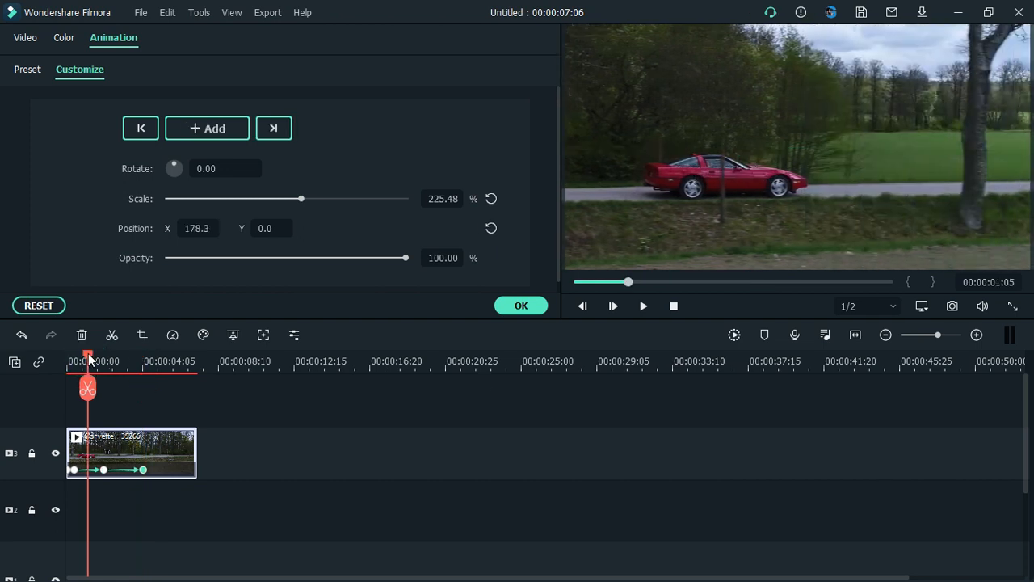
left_click_drag(88, 353, 41, 368)
key("space")
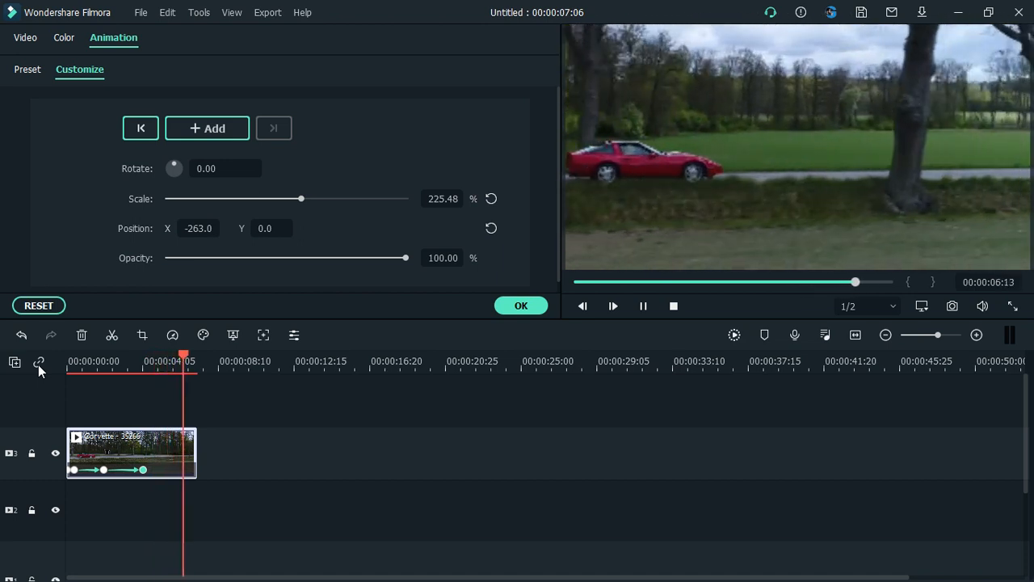
key("space")
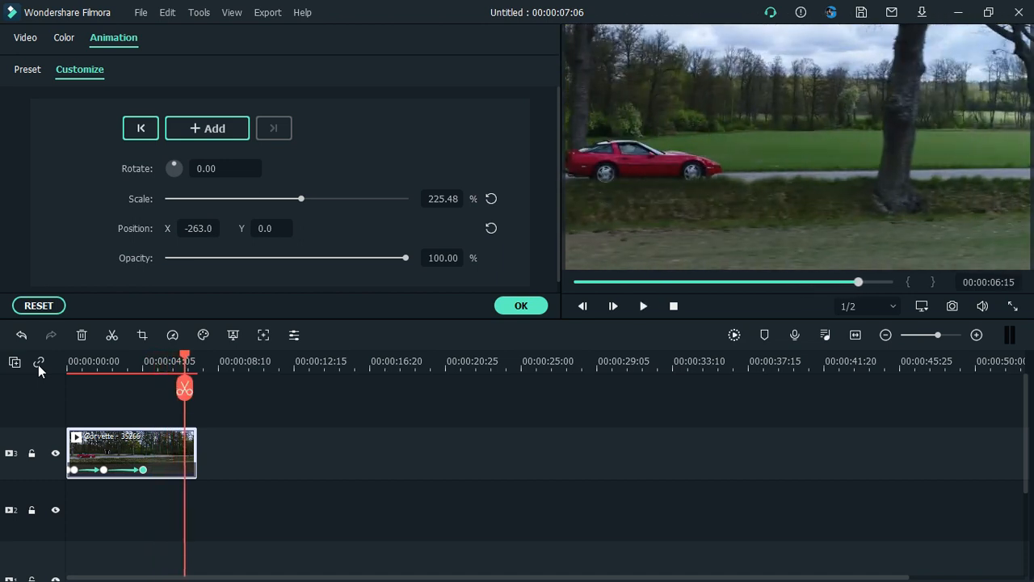